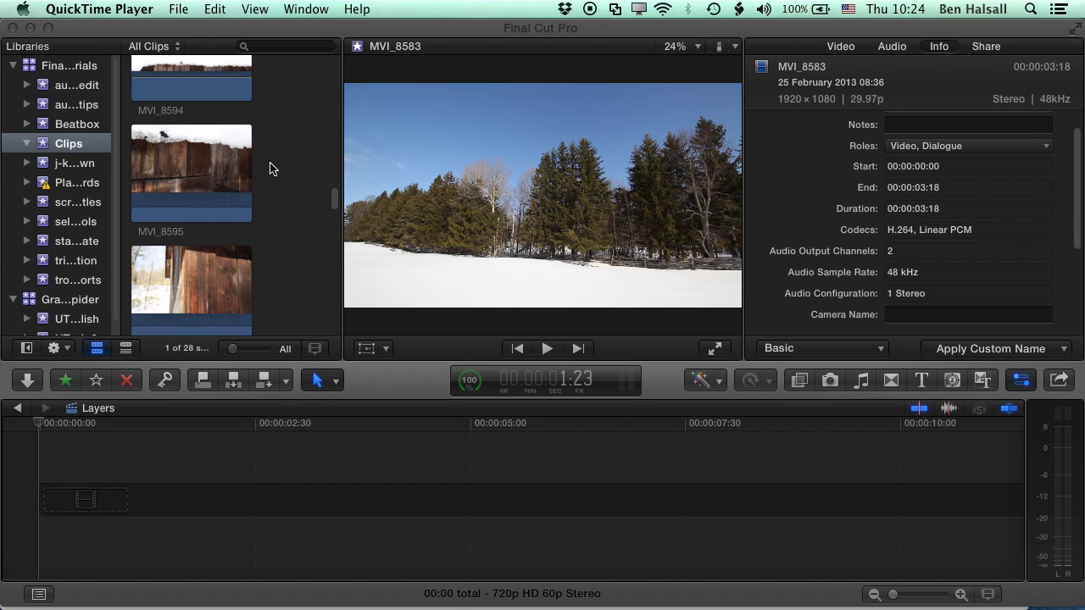
Place event clip MVI_8588 into the empty Layers timeline and fit it to view with Shift+Z
left_click(333, 201)
scroll(334, 197, "up", 10)
left_click(180, 161)
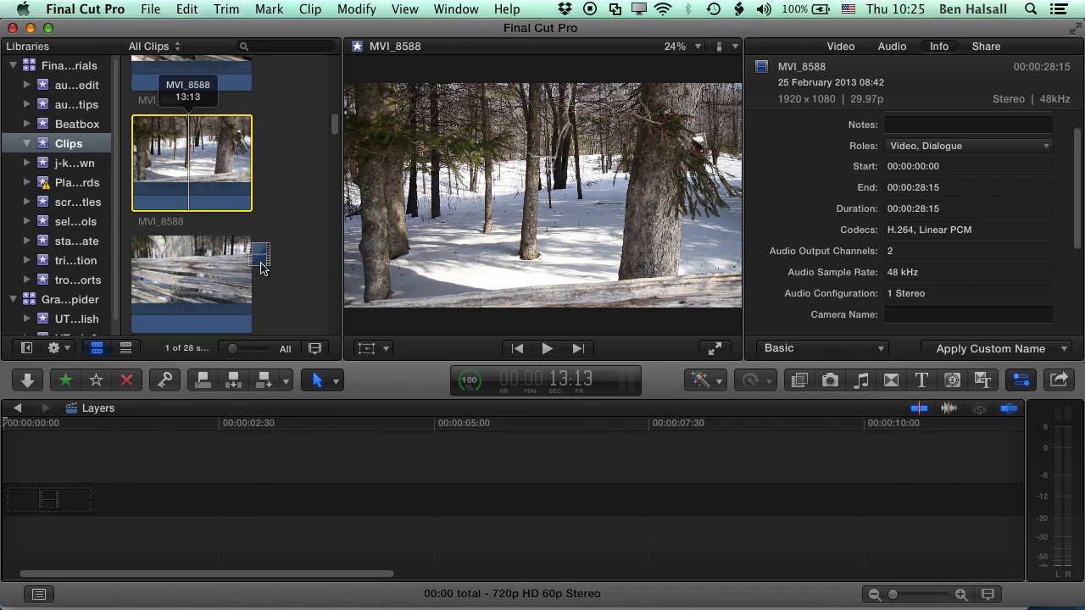
left_click_drag(262, 267, 41, 499)
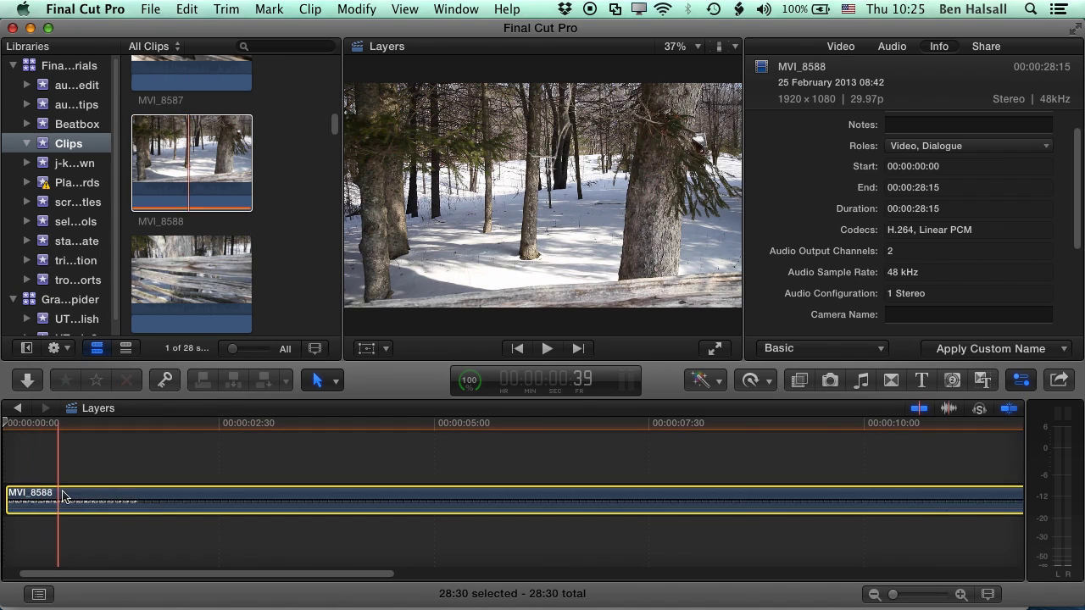
key("shift+z")
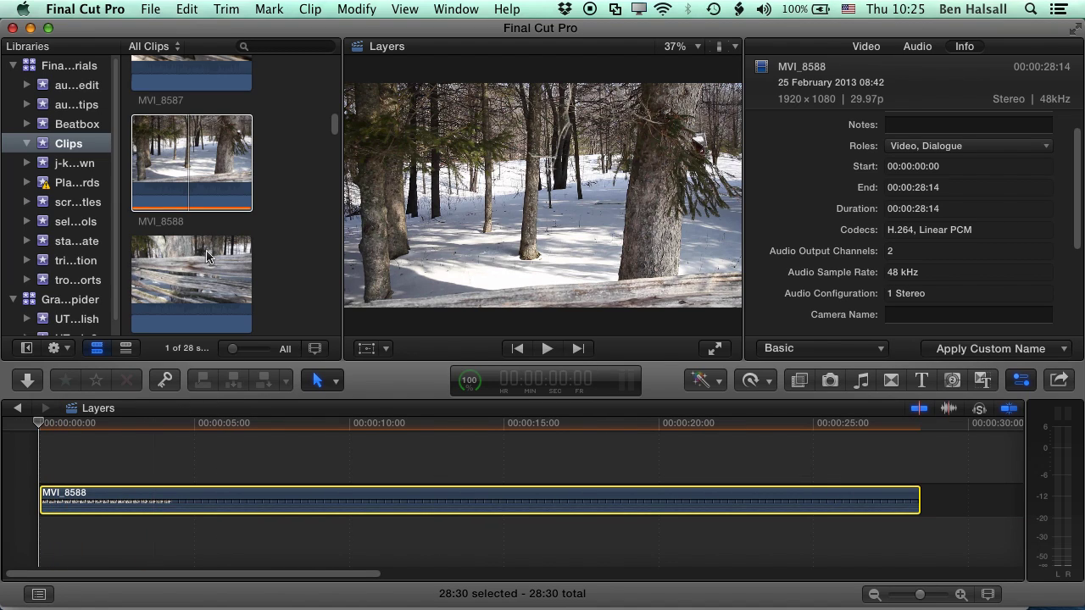
left_click(194, 182)
left_click(102, 456)
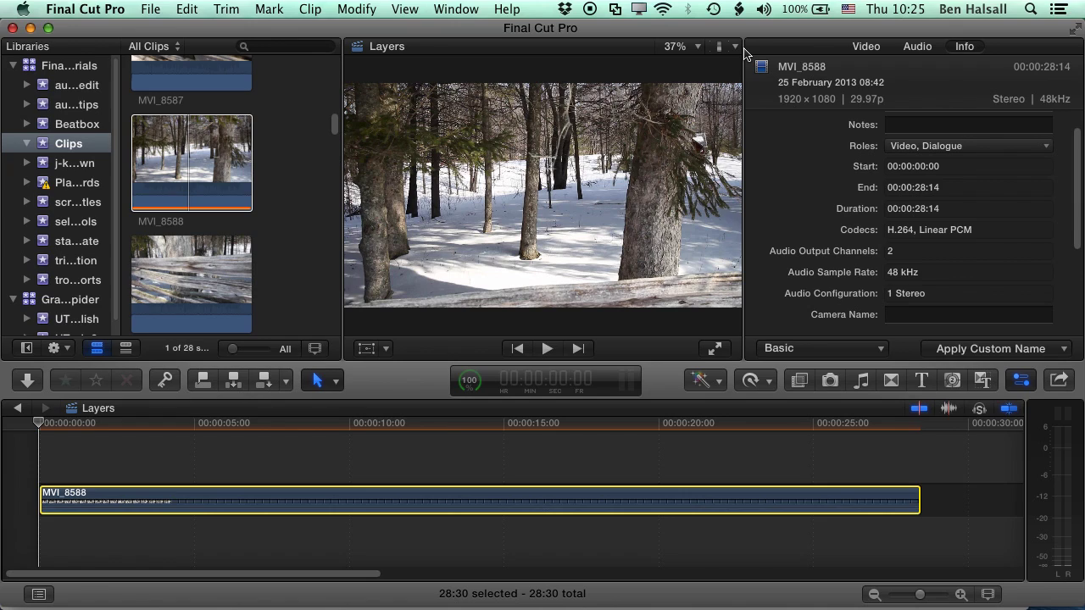
Switch the viewer's View options media setting to Proxy
left_click(735, 47)
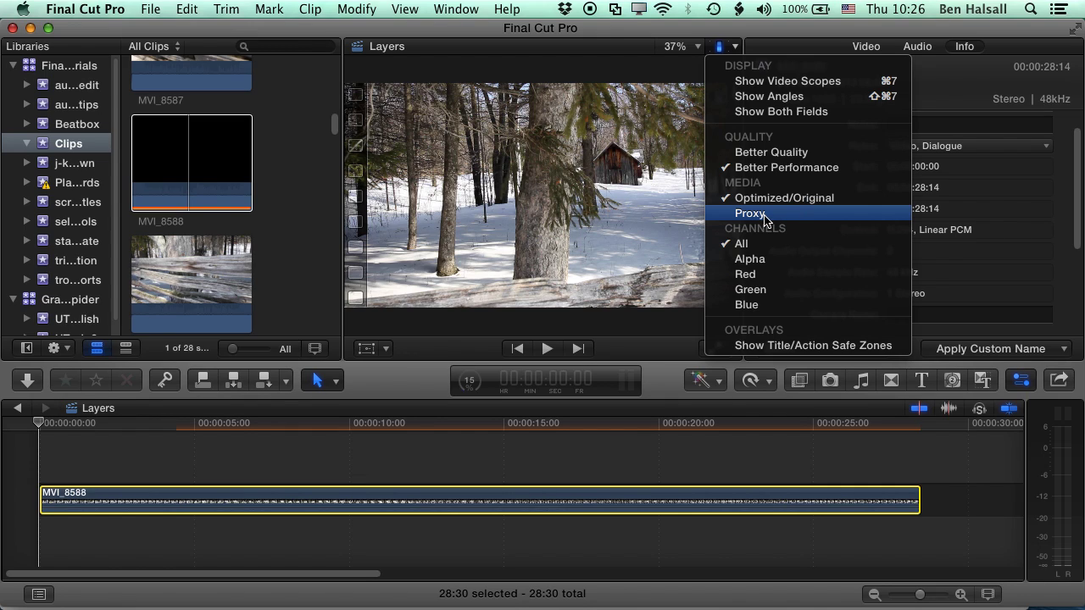
left_click(750, 214)
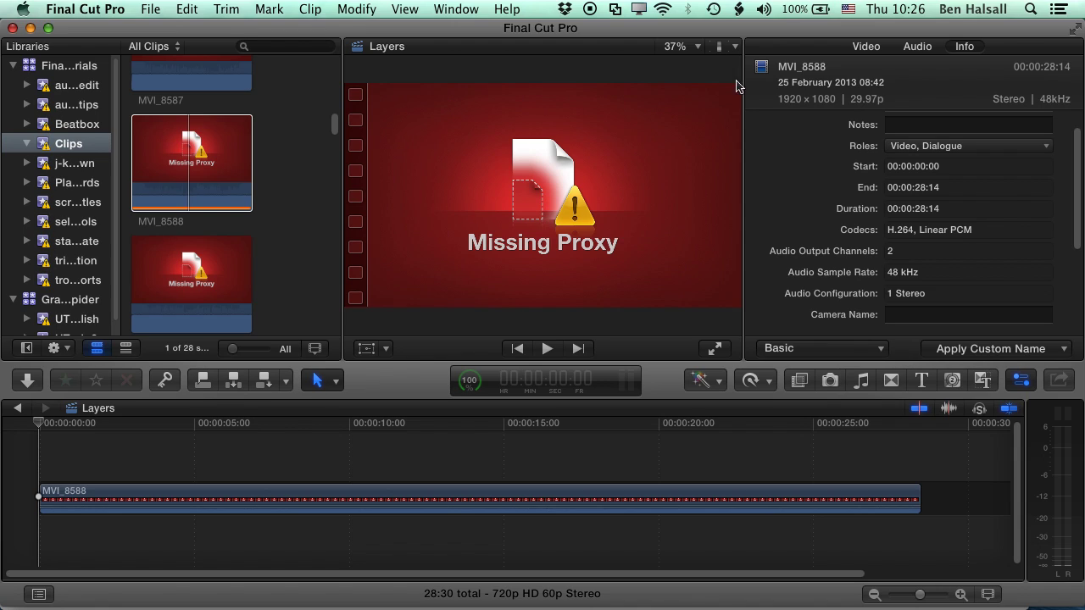
left_click(735, 48)
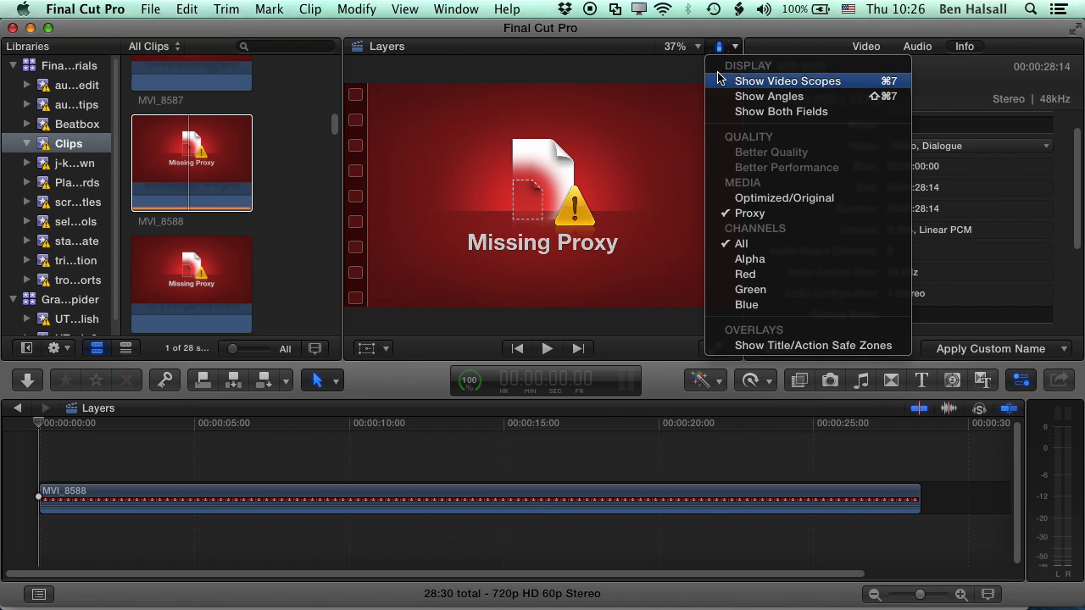
left_click(641, 52)
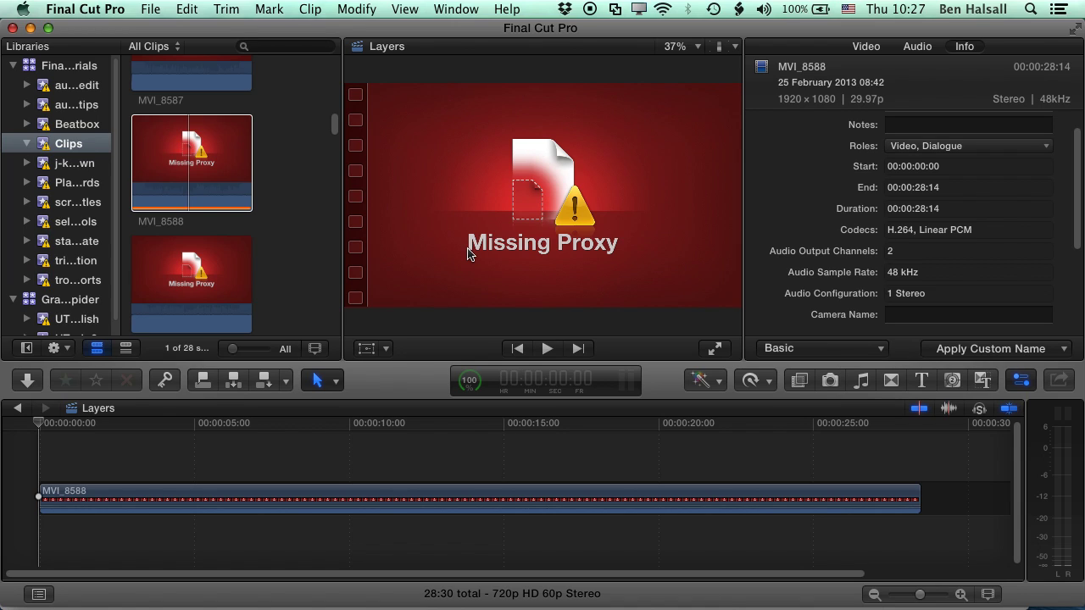
Transcode MVI_8588 with Create proxy media via File > Transcode Media
key("super+1")
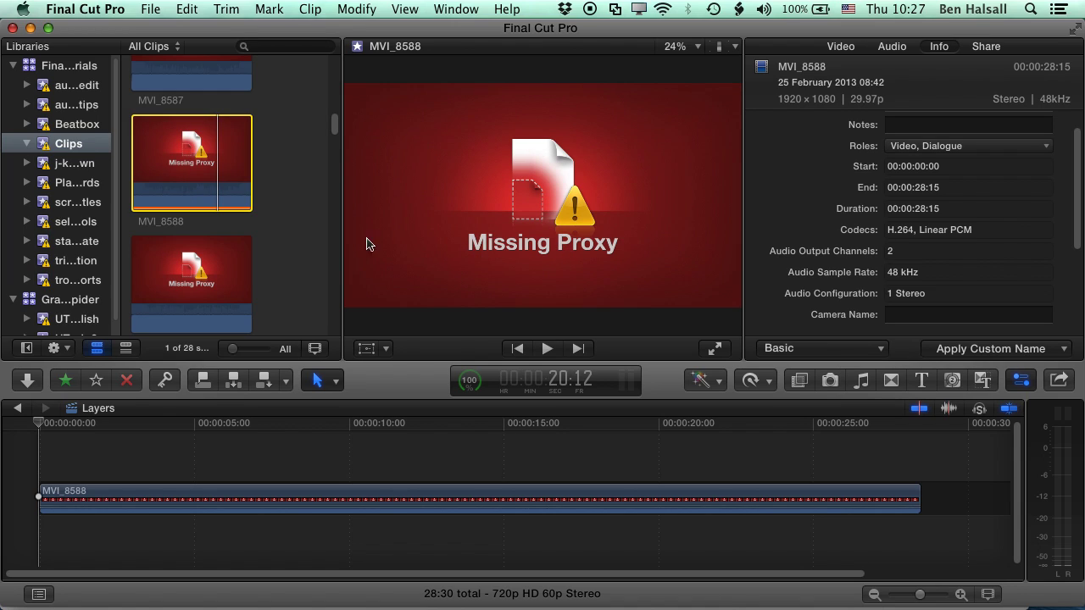
left_click(151, 10)
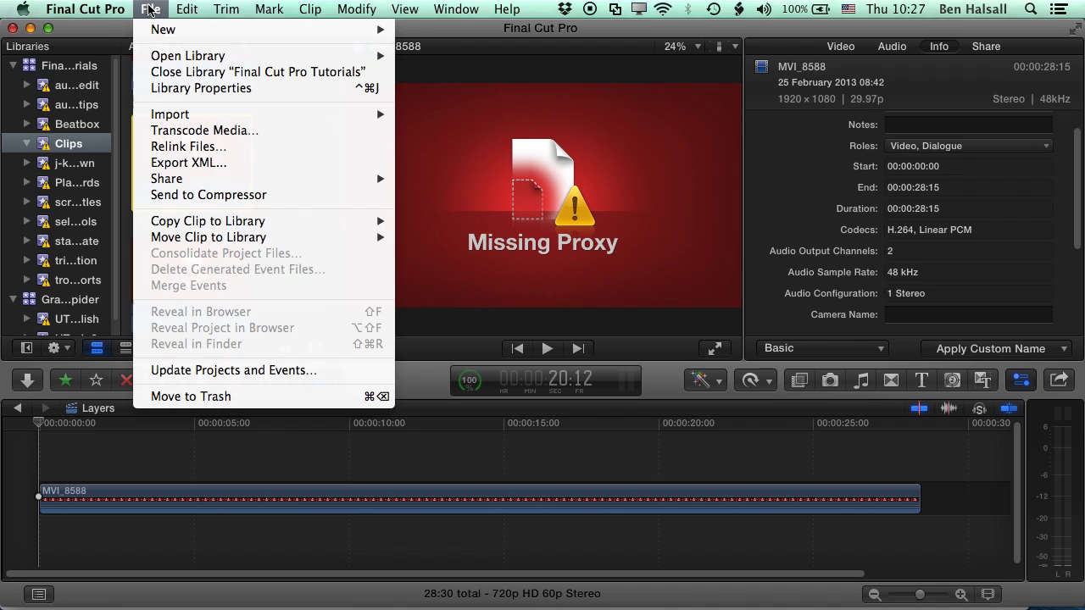
left_click(243, 131)
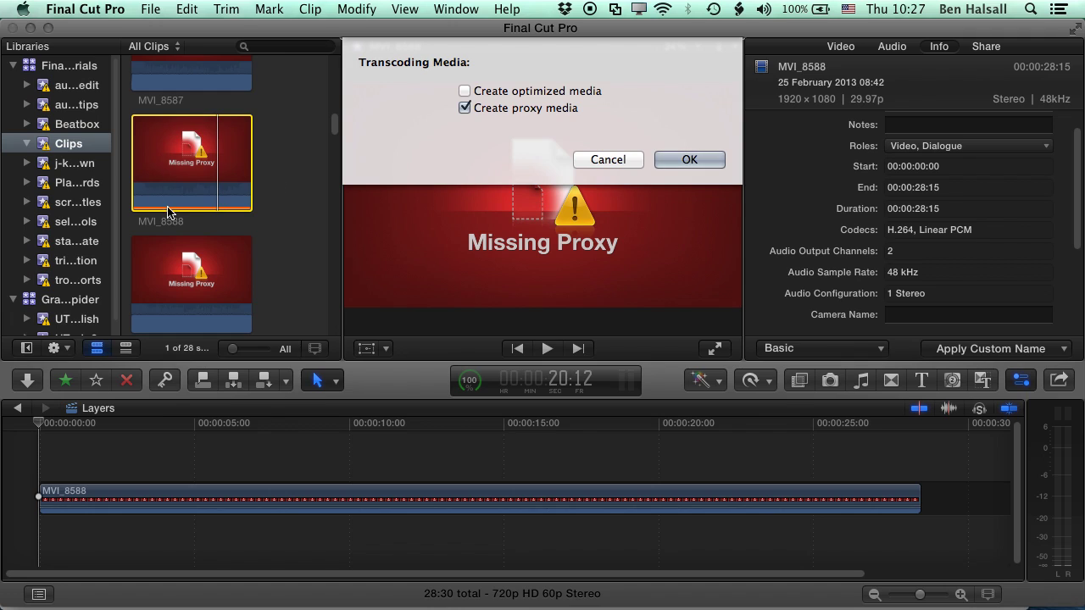
left_click(688, 159)
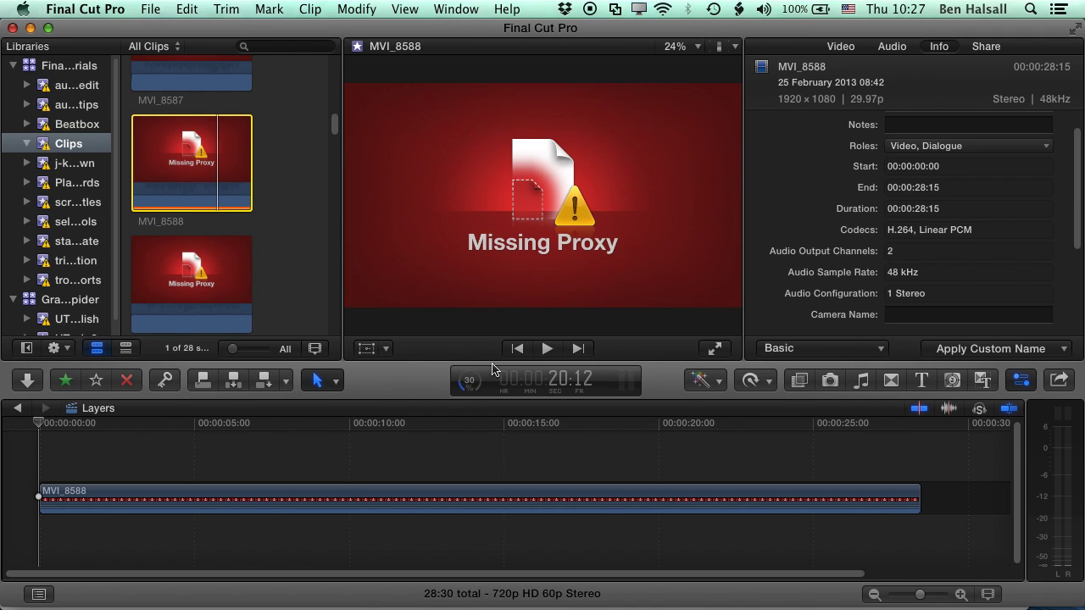
Check the transcoding progress in the Background Tasks window, then close it
left_click(469, 382)
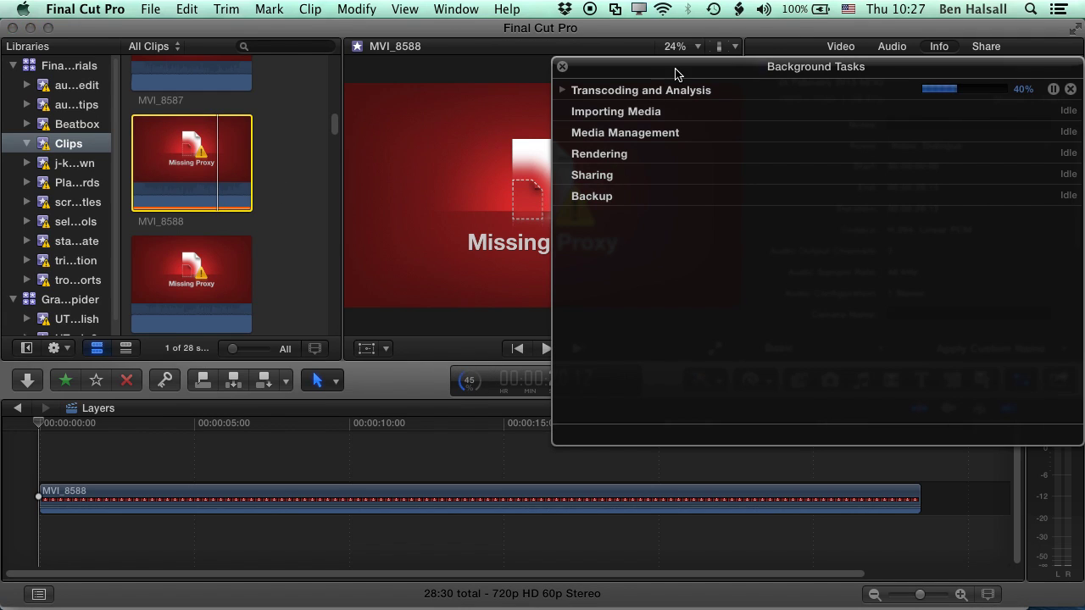
left_click_drag(676, 69, 540, 62)
left_click(427, 85)
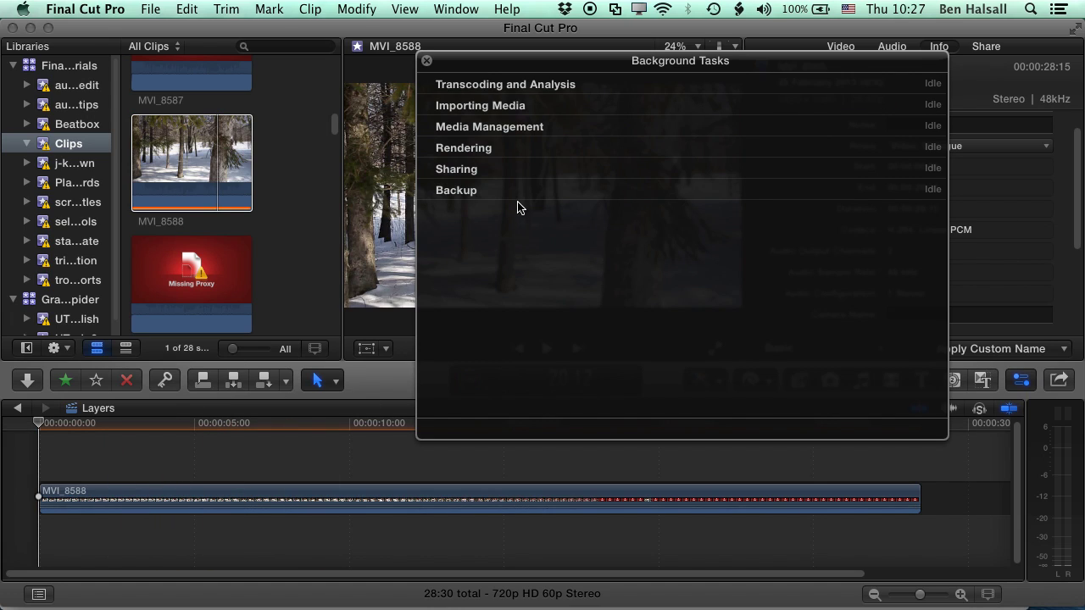
left_click_drag(654, 64, 570, 31)
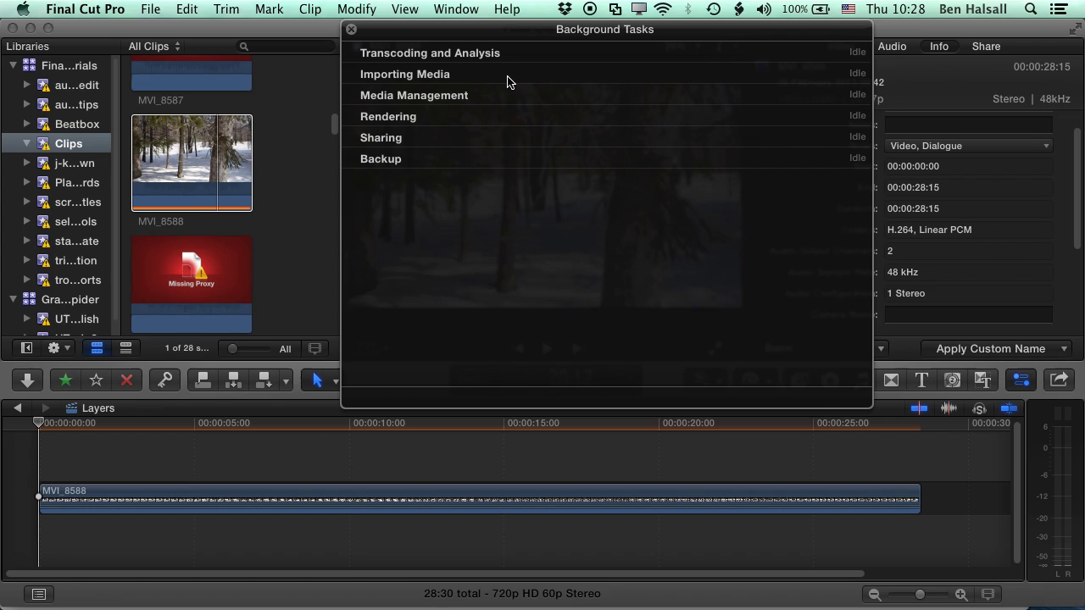
left_click(351, 29)
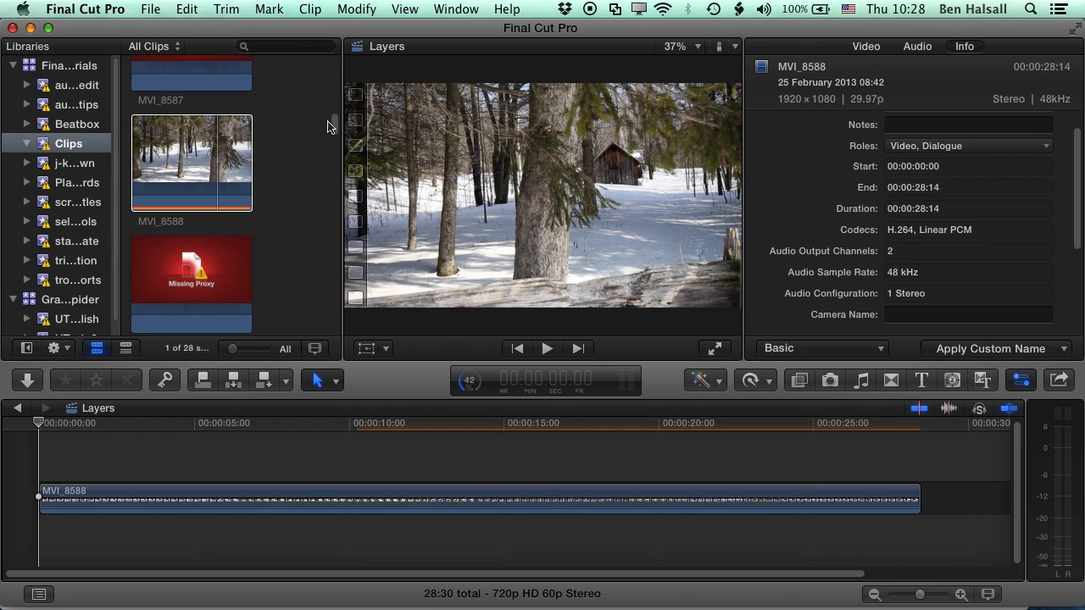
Transcode MVI_8589 to proxy media from its shortcut menu's Transcode Media option
scroll(334, 125, "down", 5)
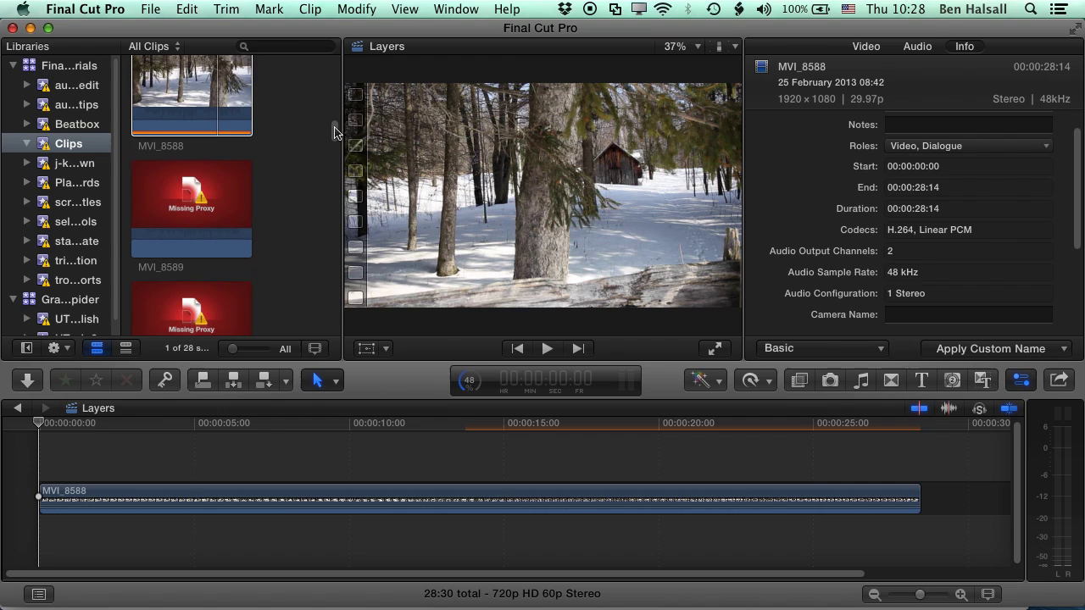
left_click(200, 162)
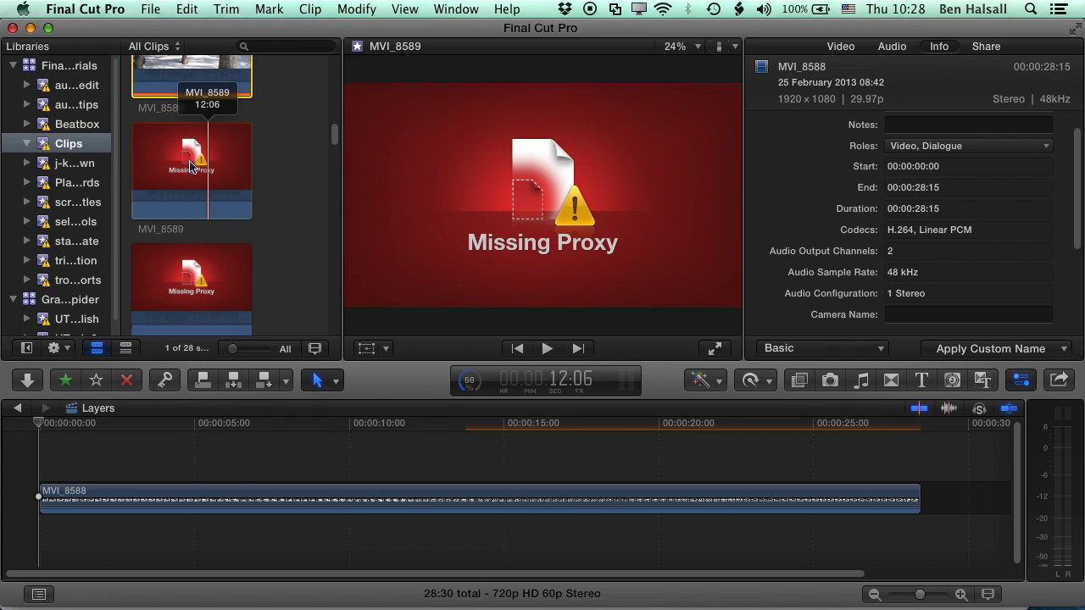
right_click(193, 165)
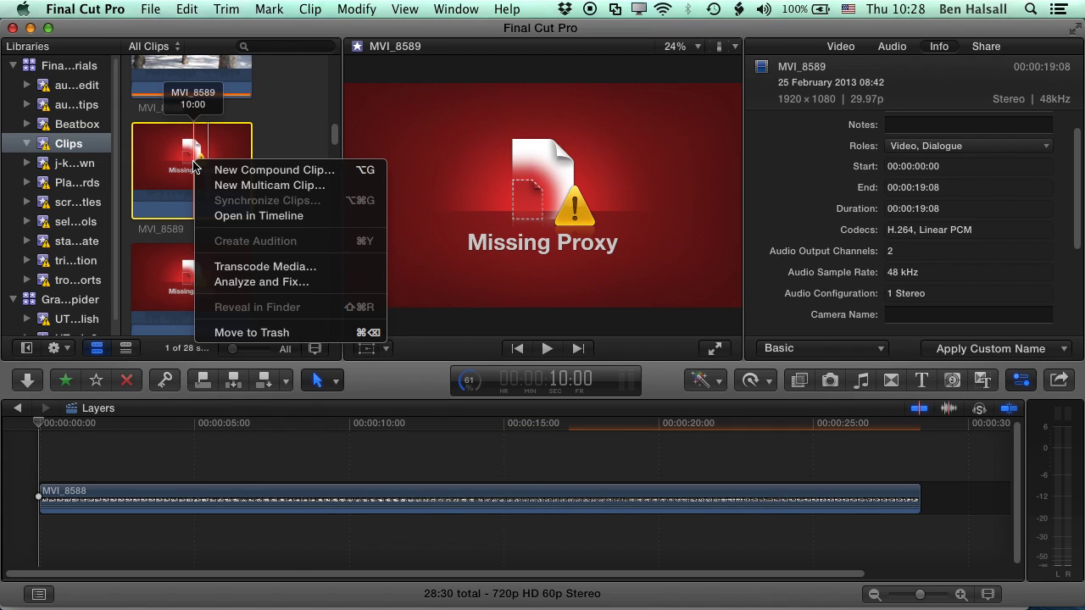
left_click(269, 270)
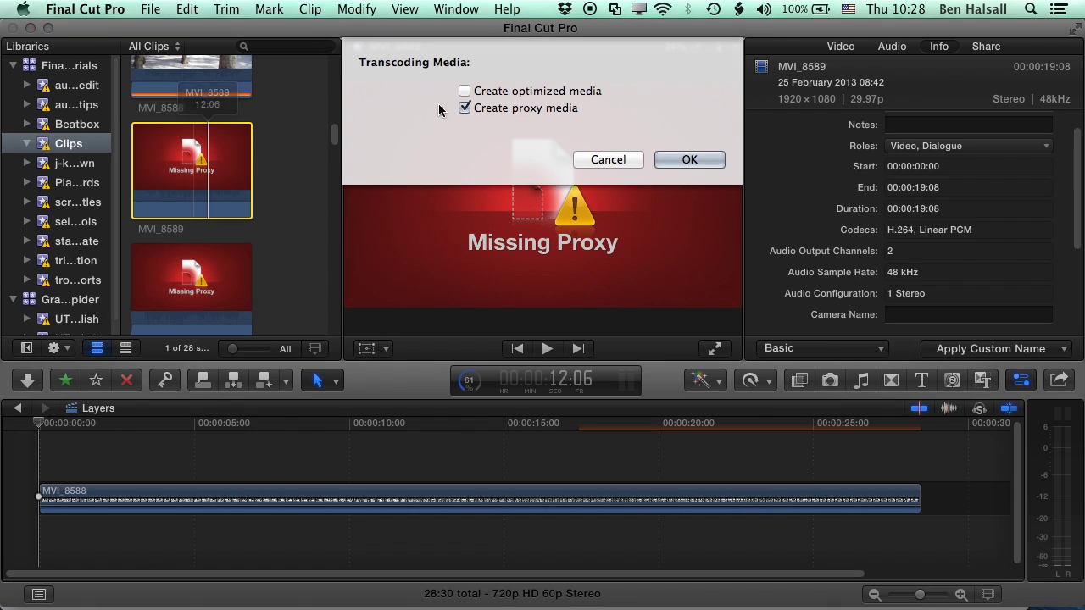
left_click(691, 160)
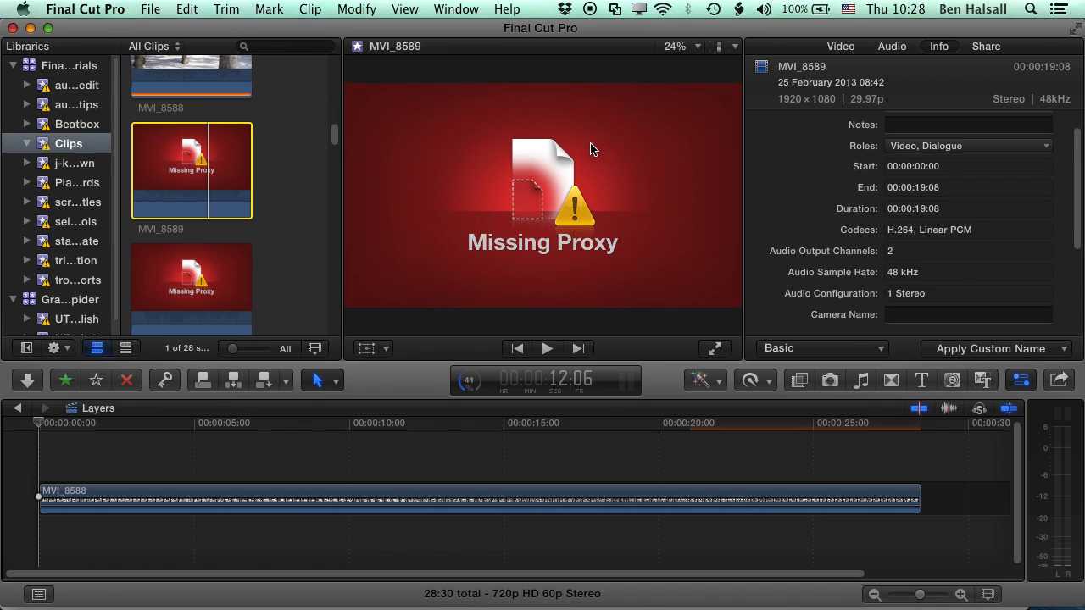
Generate a proxy for MVI_8590 from the Info inspector's File Information section
left_click(174, 280)
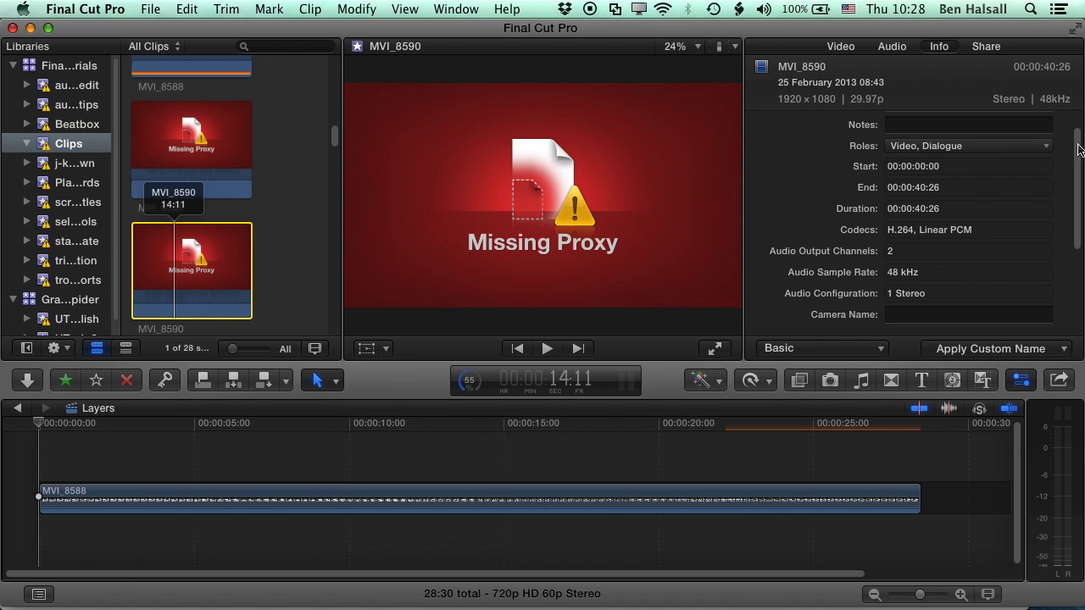
scroll(1079, 149, "down", 5)
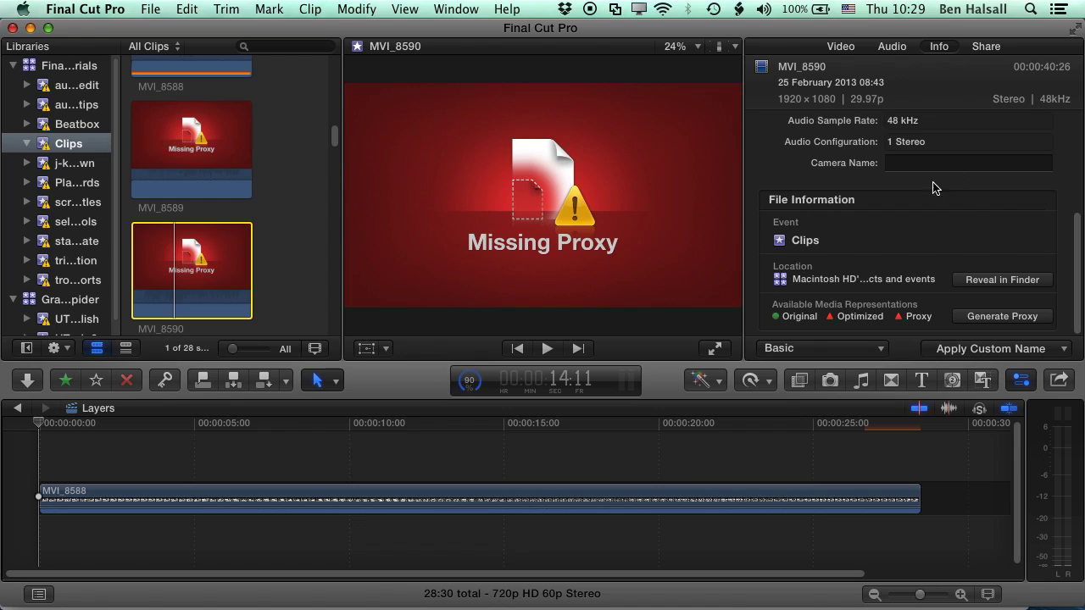
left_click(1003, 319)
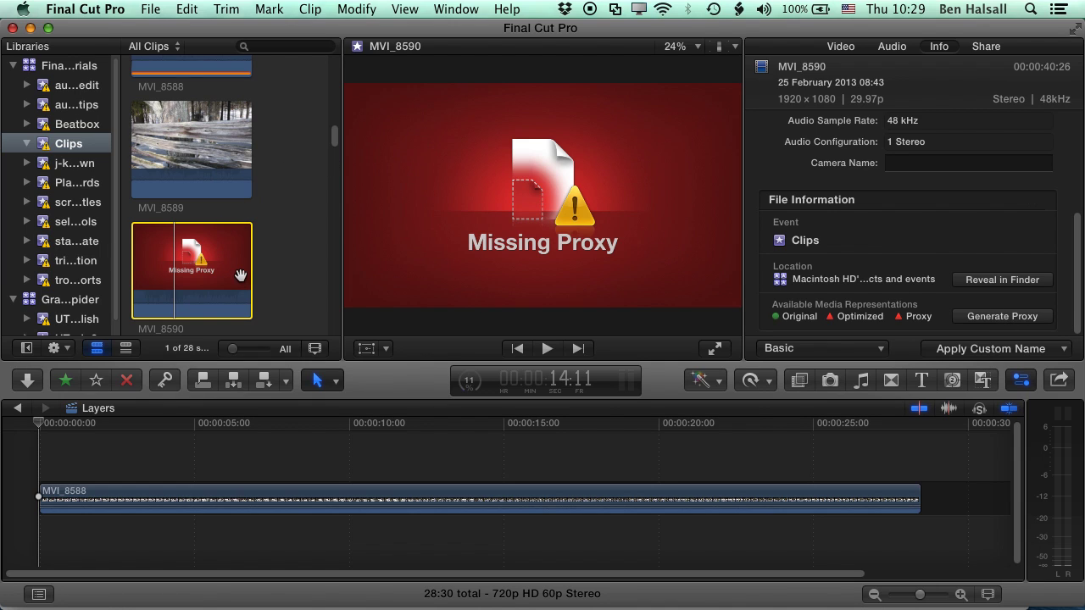
Bring the Layers timeline back into the viewer and click the Insert button
left_click(194, 432)
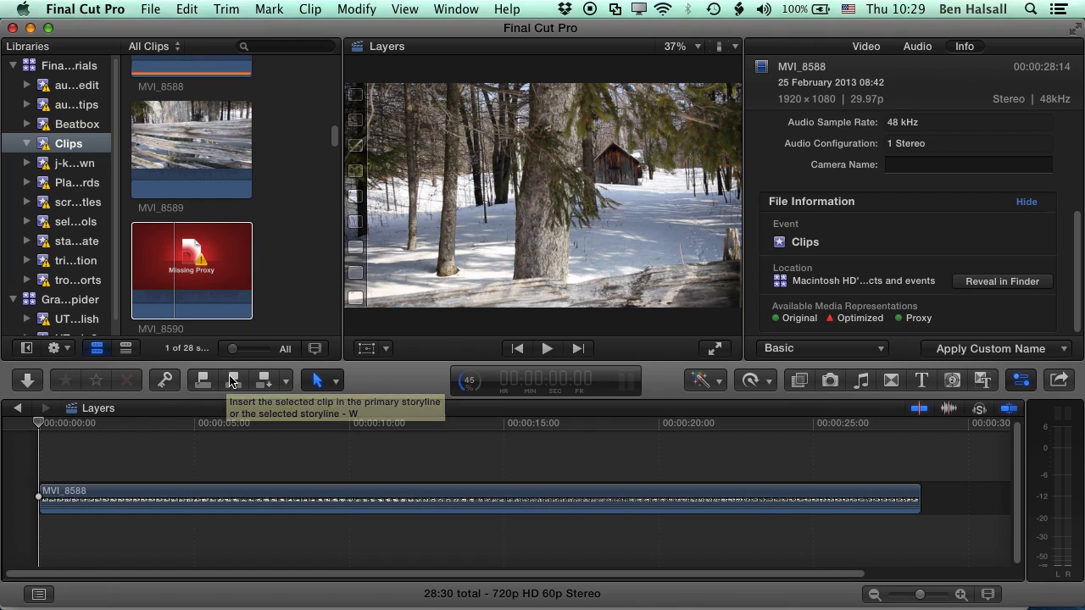
left_click(234, 381)
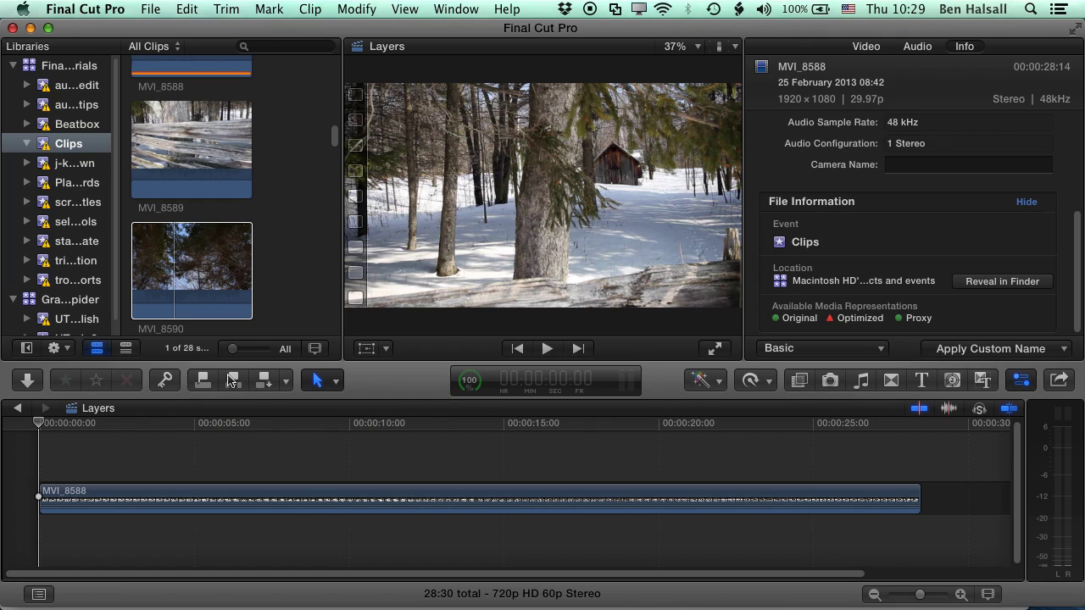